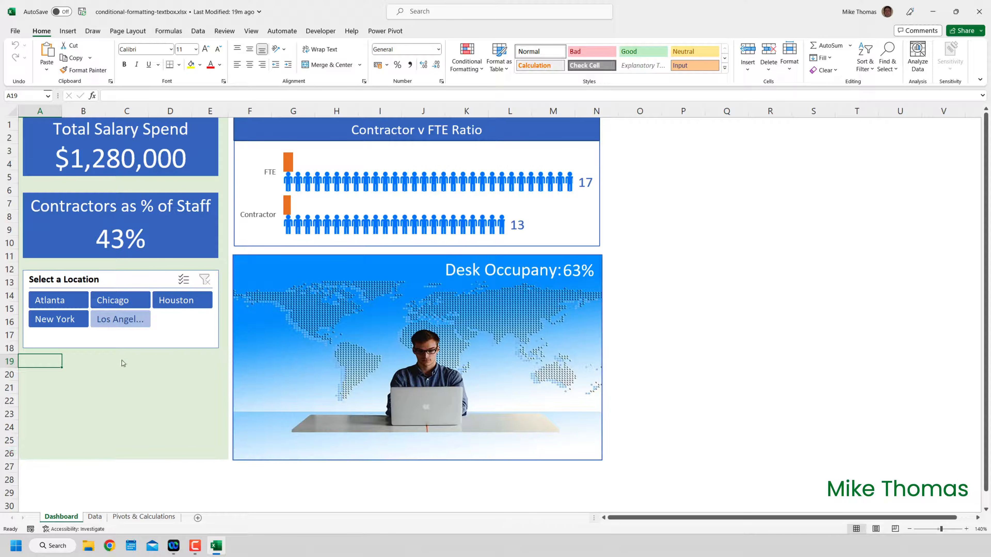
# Step: Delete the text box holding the percentage under the "Contractors as % of Staff" heading on the Dashboard sheet
pyautogui.click(125, 235)
pyautogui.click(124, 237)
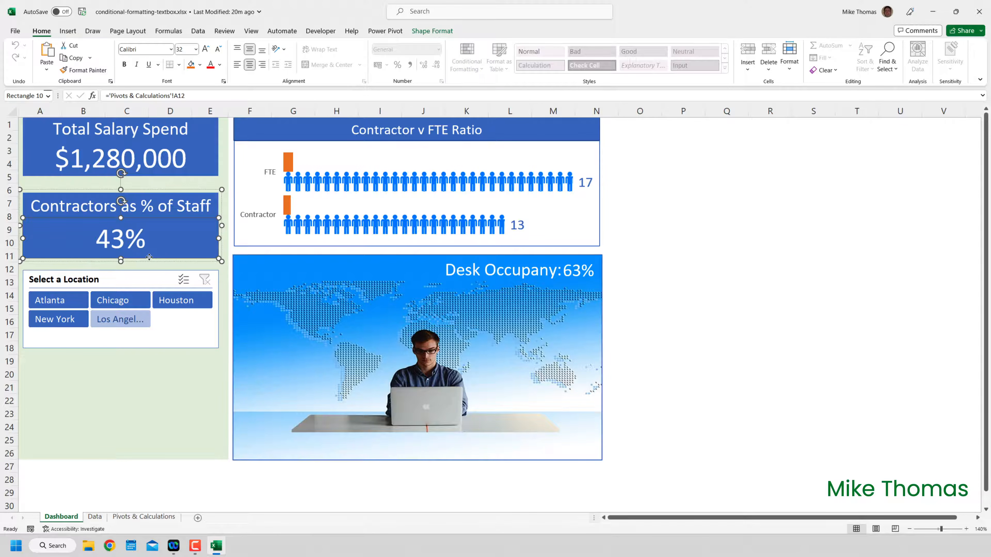
pyautogui.press('Delete')
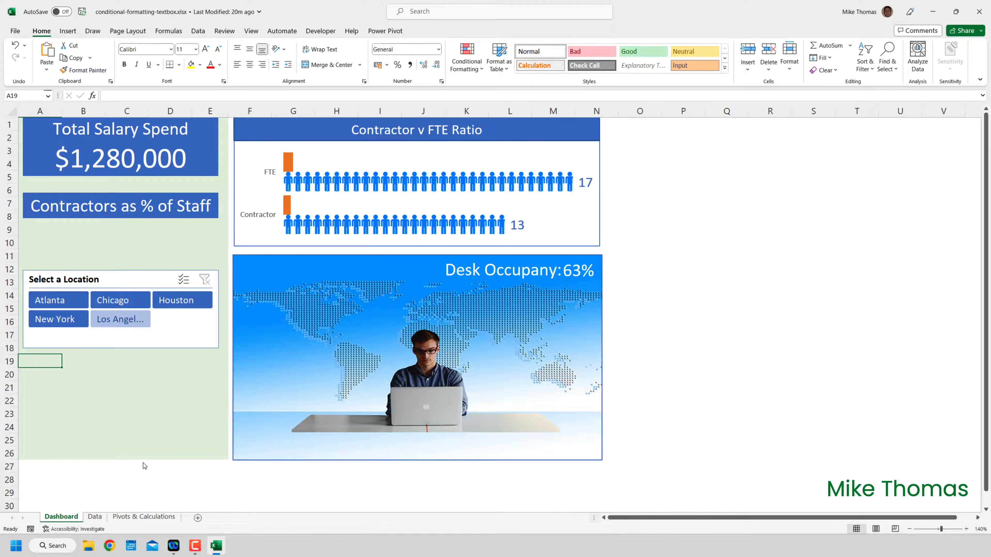
# Step: Copy cell A12 on the Pivots & Calculations sheet and paste it at C12 as a linked picture
pyautogui.click(144, 517)
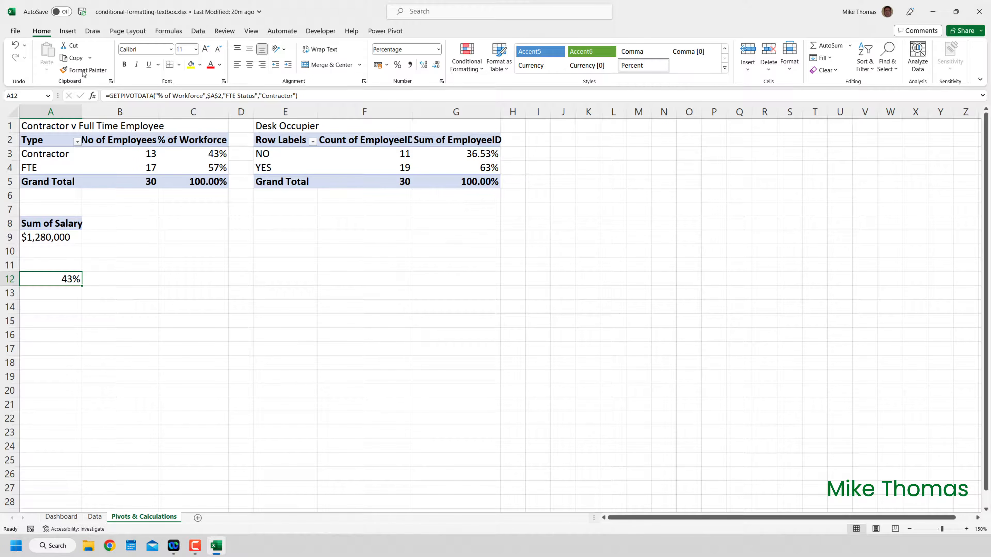
pyautogui.click(76, 58)
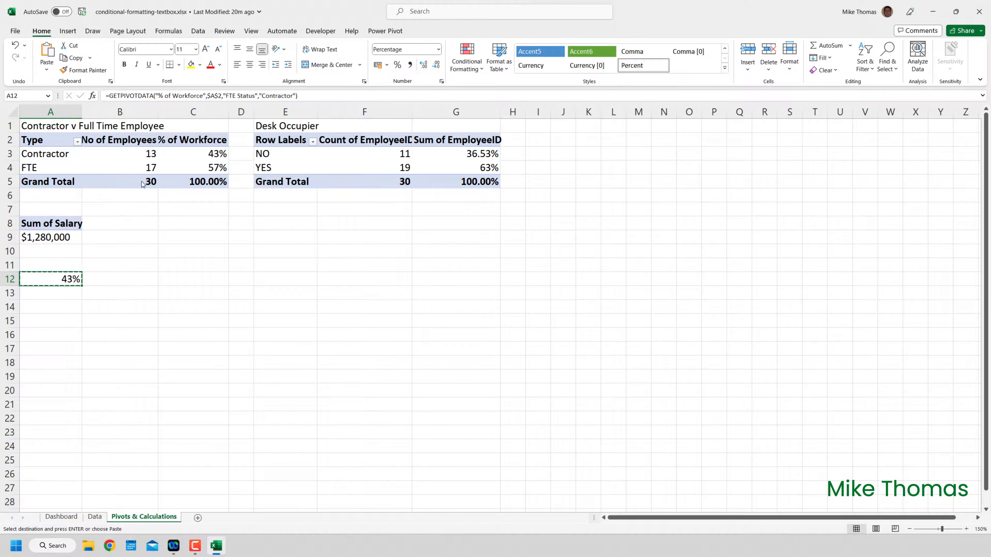
pyautogui.click(174, 280)
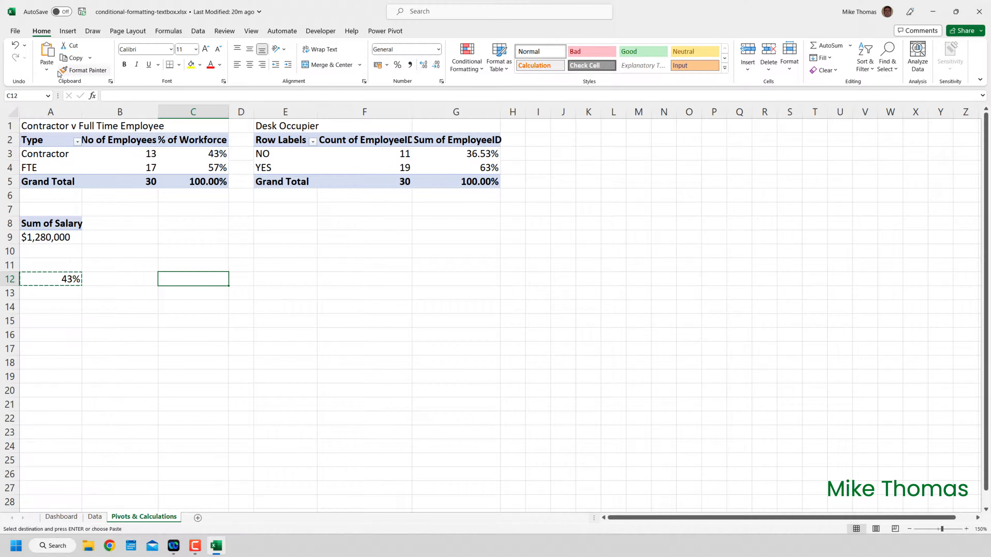
pyautogui.click(48, 71)
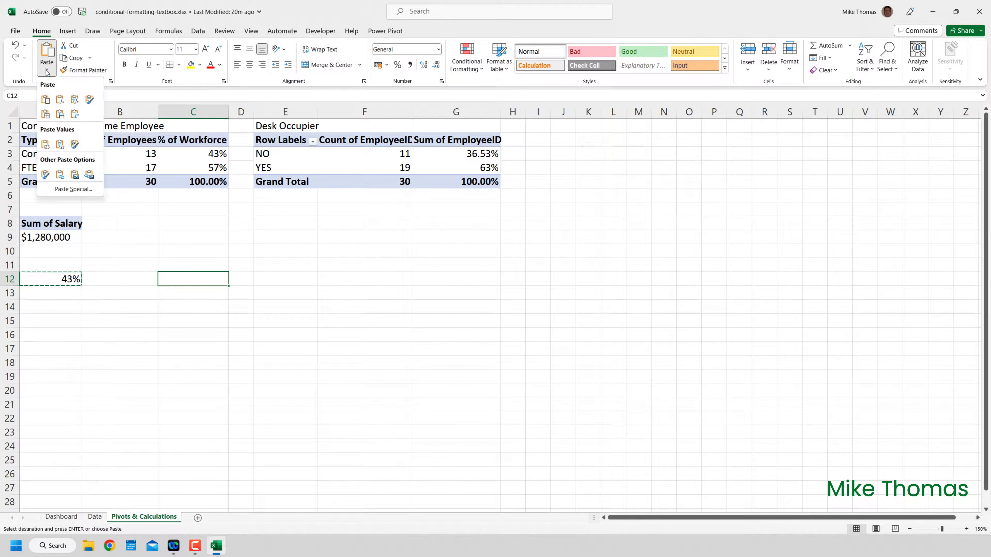
pyautogui.click(89, 175)
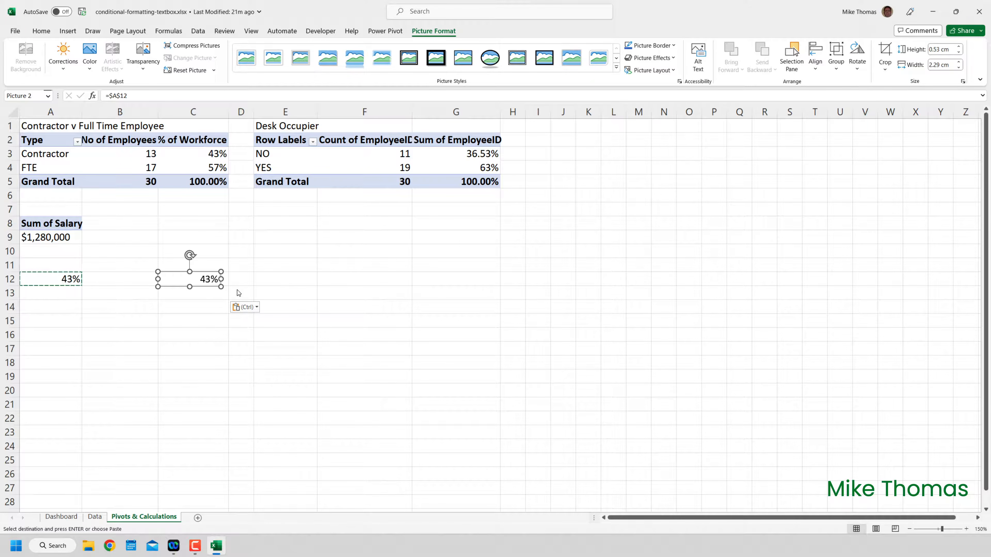
# Step: Move the linked picture up to about row 10 and enlarge it to about 1.91 cm high by 8.26 cm wide
pyautogui.moveTo(207, 283); pyautogui.dragTo(206, 256)
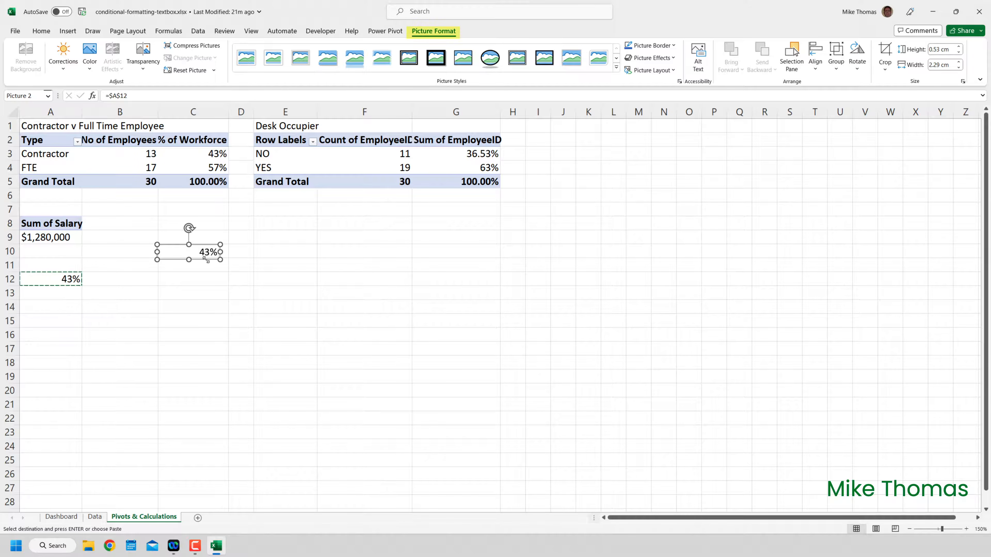
pyautogui.moveTo(220, 260); pyautogui.dragTo(299, 302)
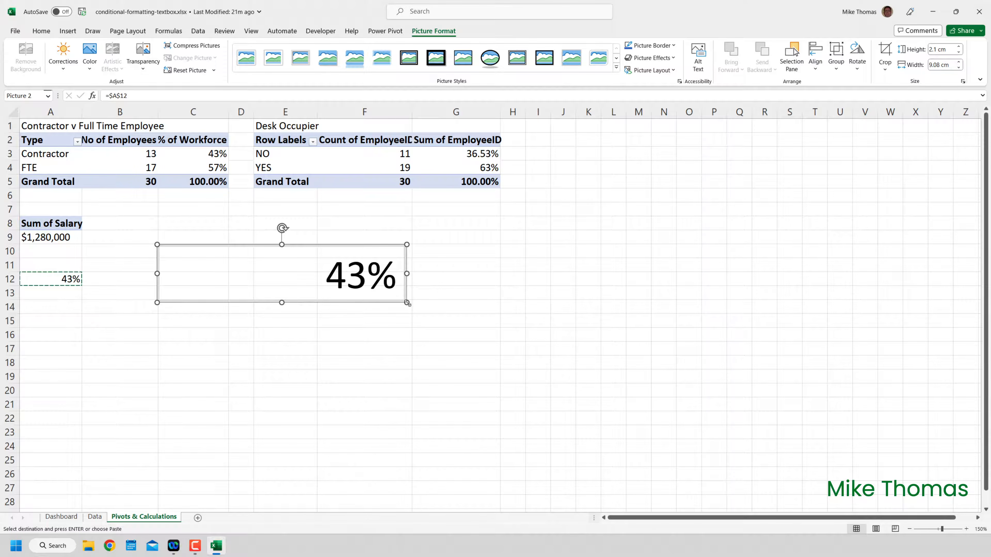
pyautogui.moveTo(397, 300); pyautogui.dragTo(384, 298)
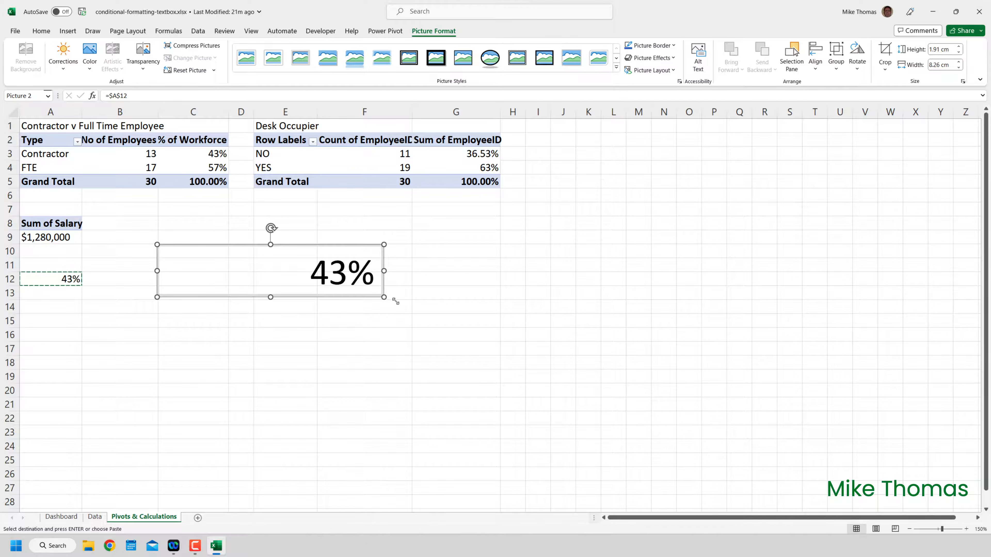
pyautogui.press('Escape')
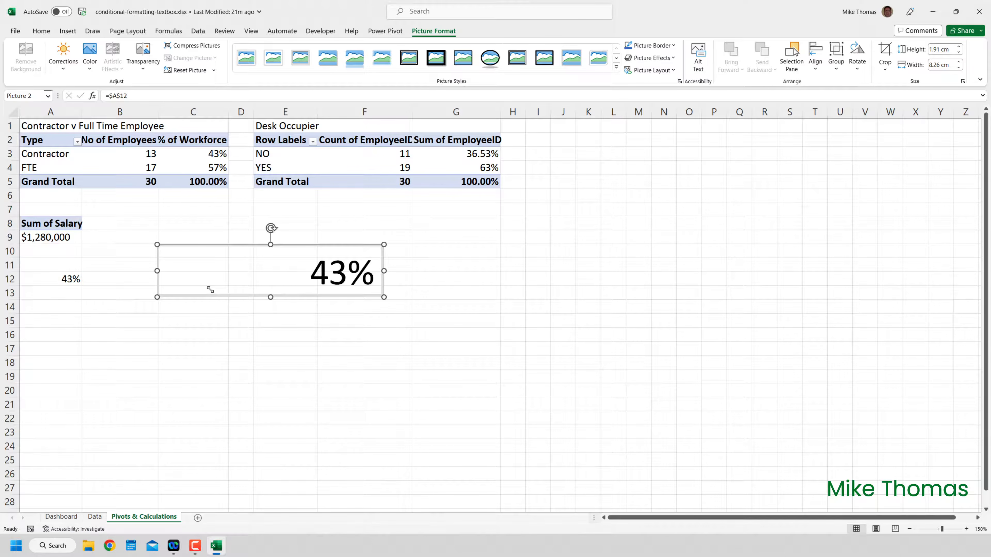
# Step: Start a Greater Than conditional formatting rule on cell A12 with a threshold of 0.5 and a custom format
pyautogui.click(60, 276)
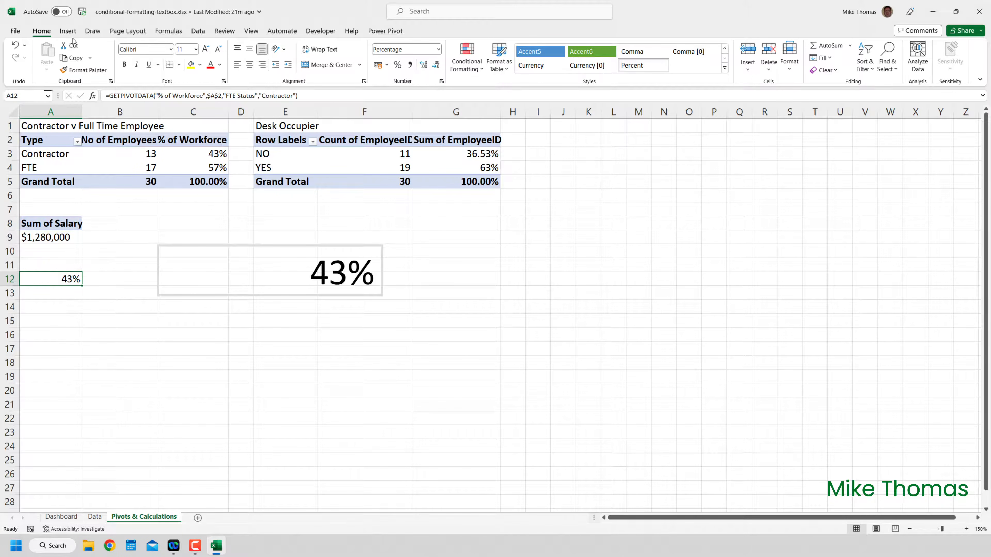
pyautogui.click(468, 66)
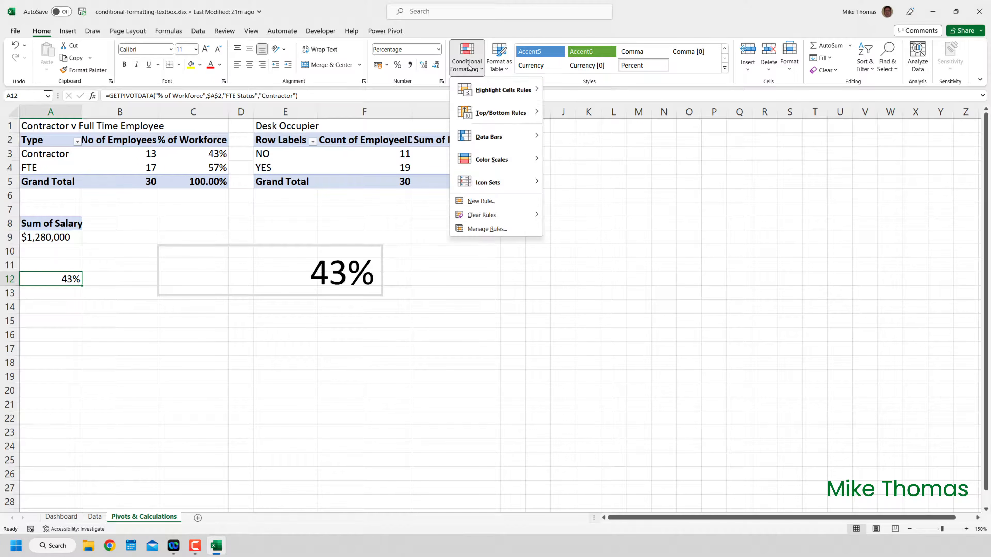
pyautogui.moveTo(533, 96)
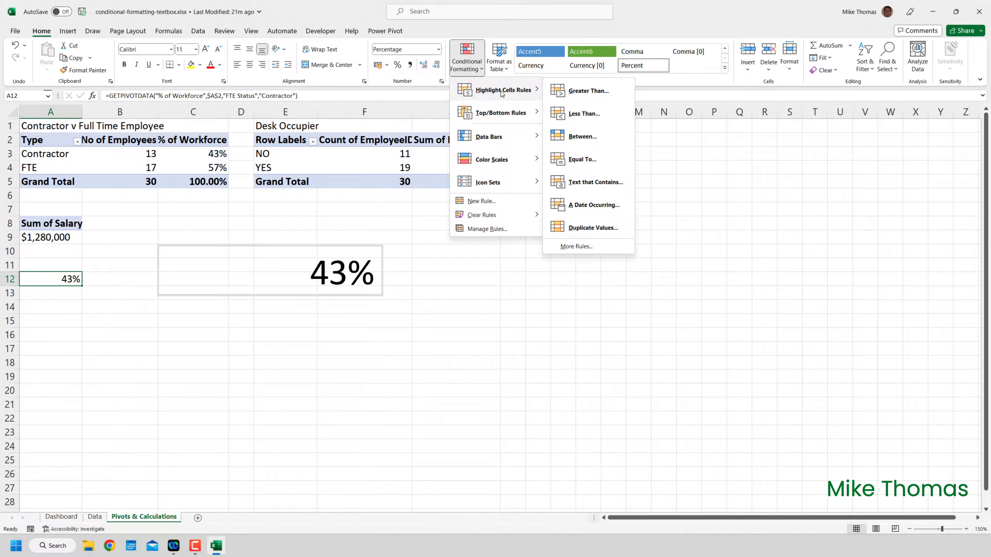
pyautogui.click(583, 95)
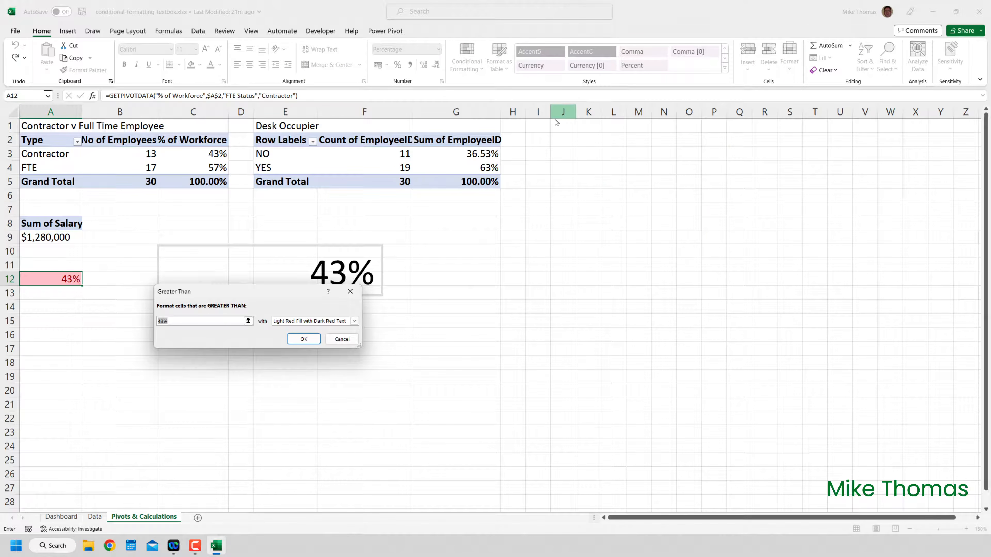
pyautogui.write('0.5')
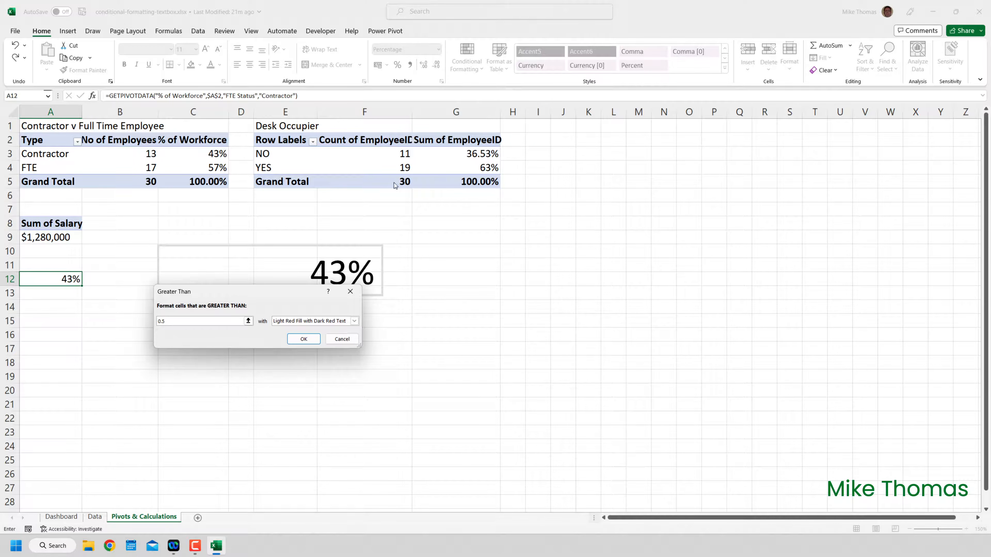
pyautogui.click(353, 324)
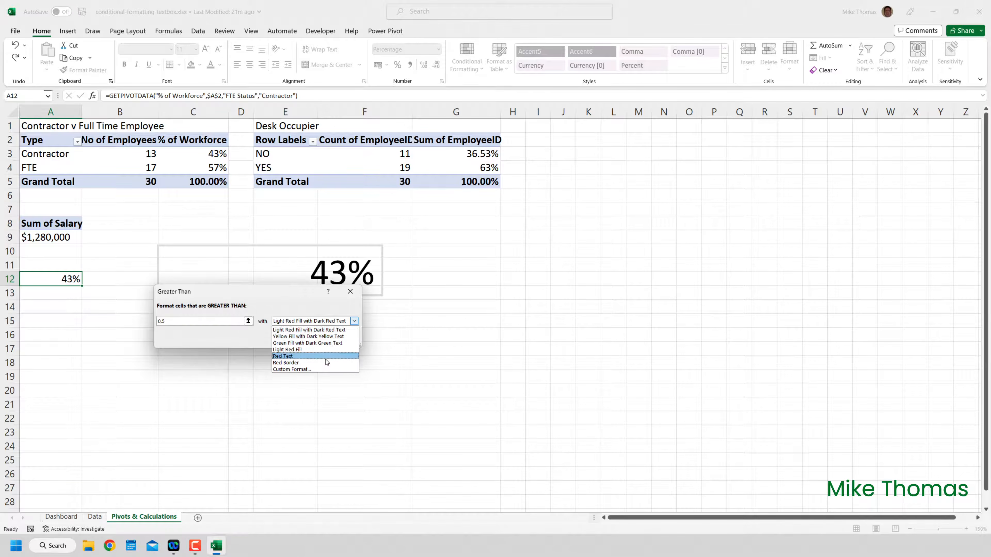
pyautogui.click(313, 370)
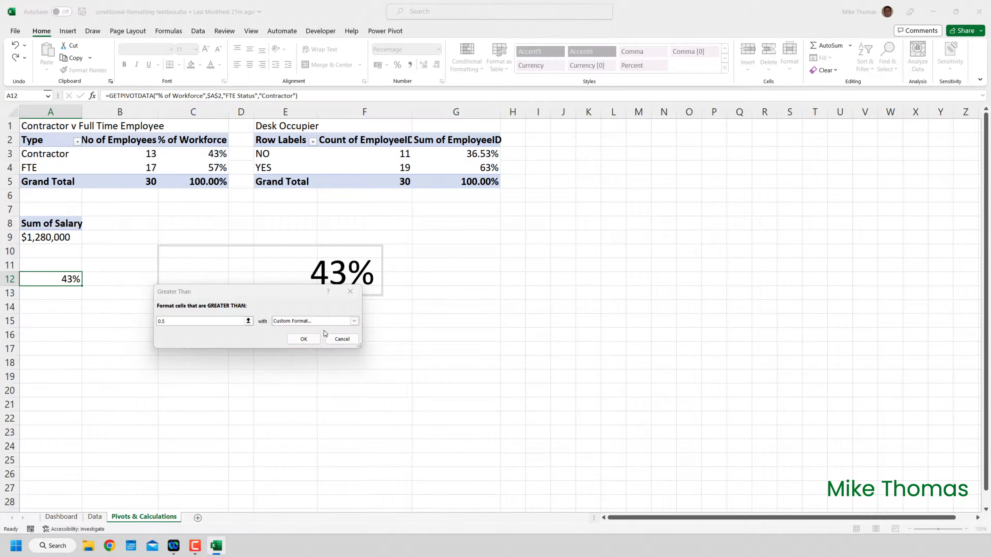
# Step: Give the rule's custom format a red fill and white font colour, and apply the rule
pyautogui.click(242, 193)
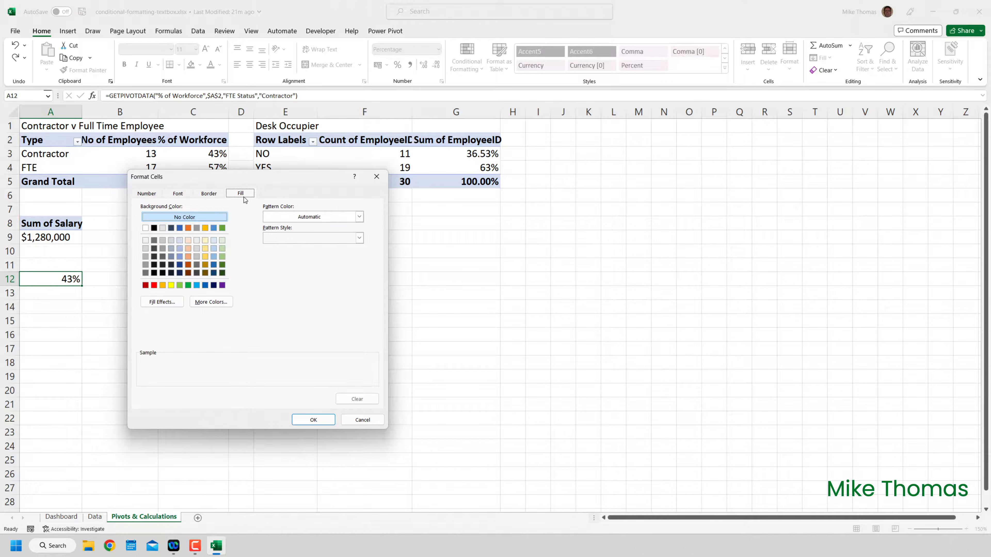
pyautogui.click(154, 286)
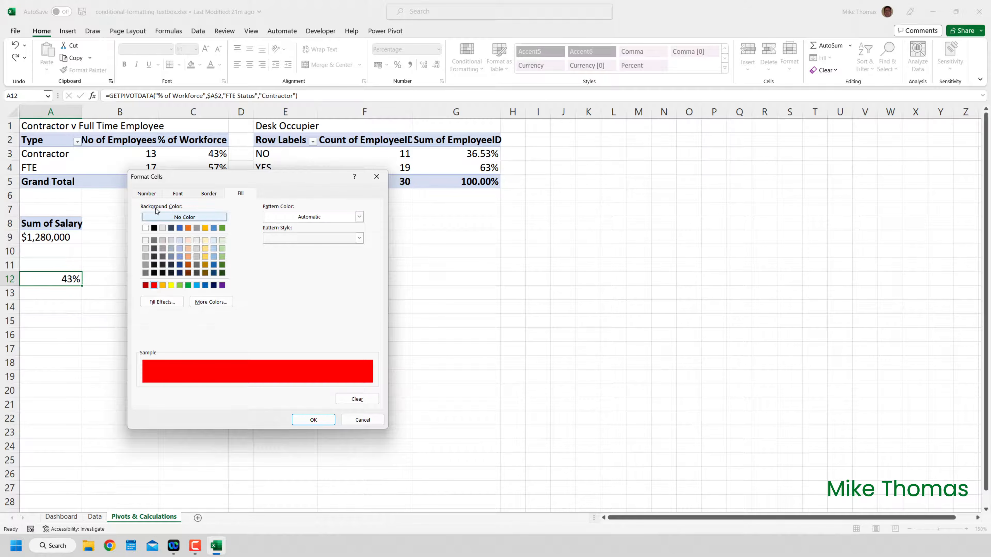
pyautogui.click(187, 196)
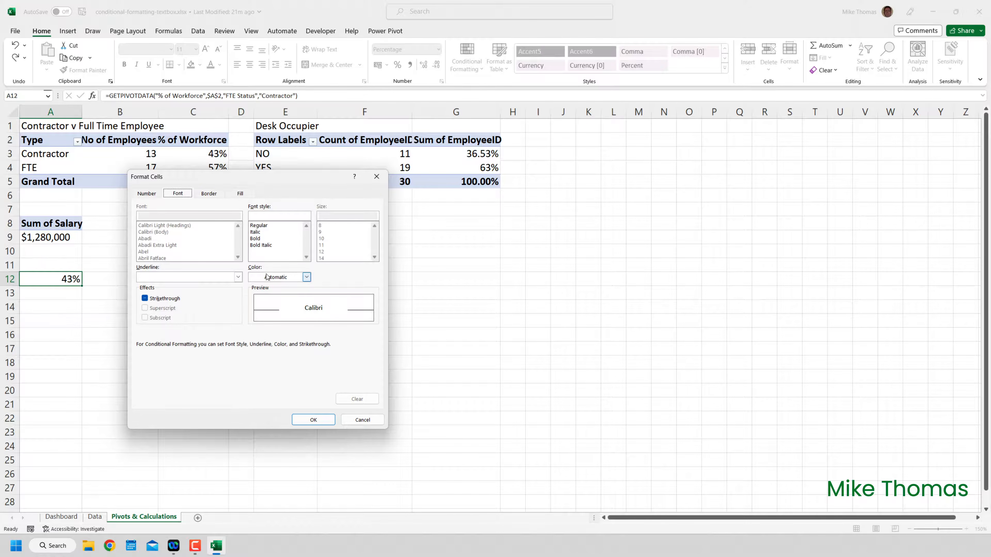
pyautogui.click(306, 277)
pyautogui.click(253, 315)
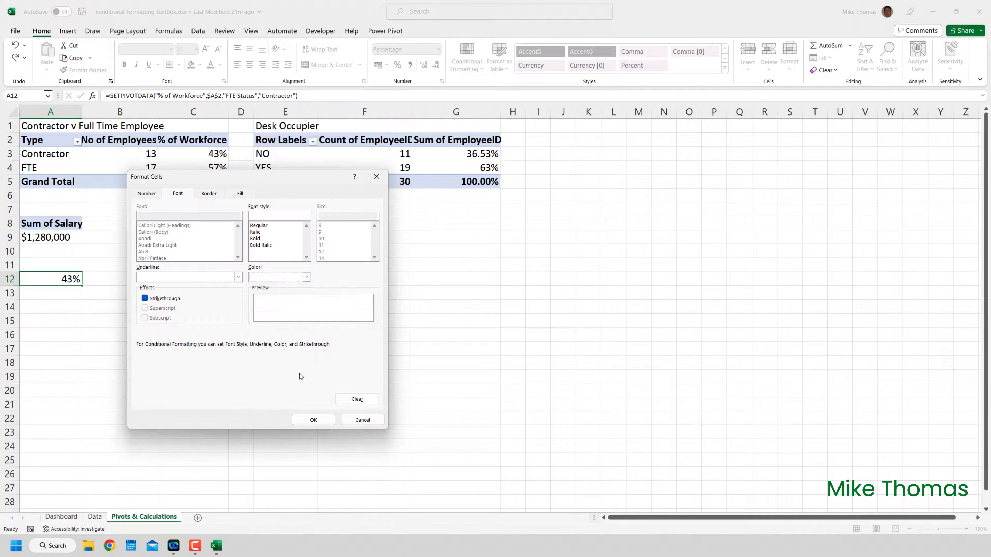
pyautogui.click(315, 420)
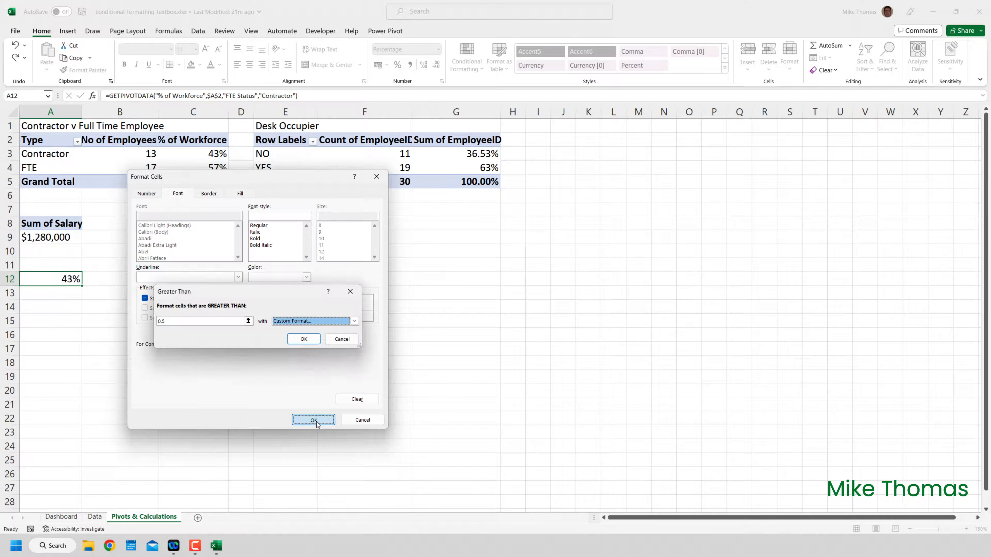
pyautogui.click(304, 339)
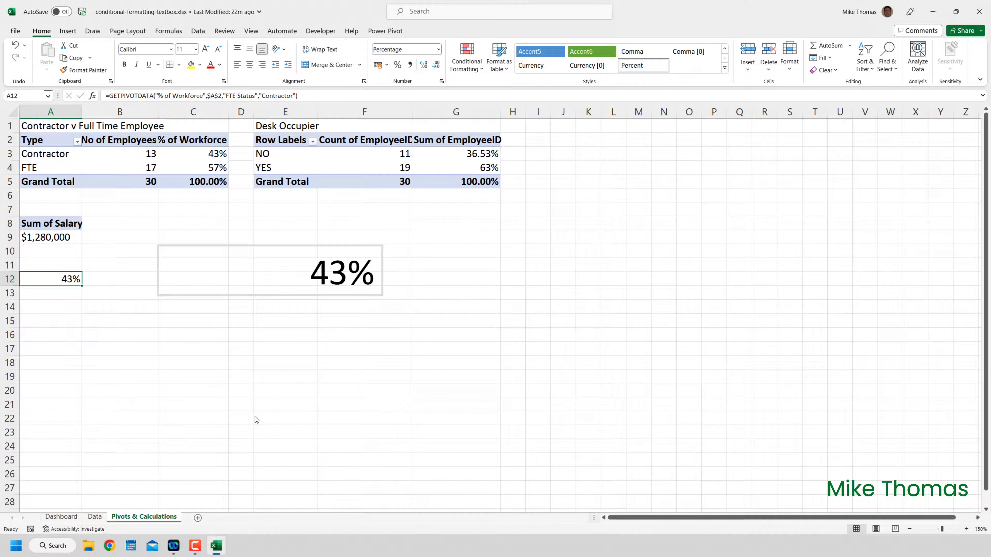
# Step: Fill the NO value in K4 of the Data sheet's FTE column down to K29
pyautogui.click(97, 517)
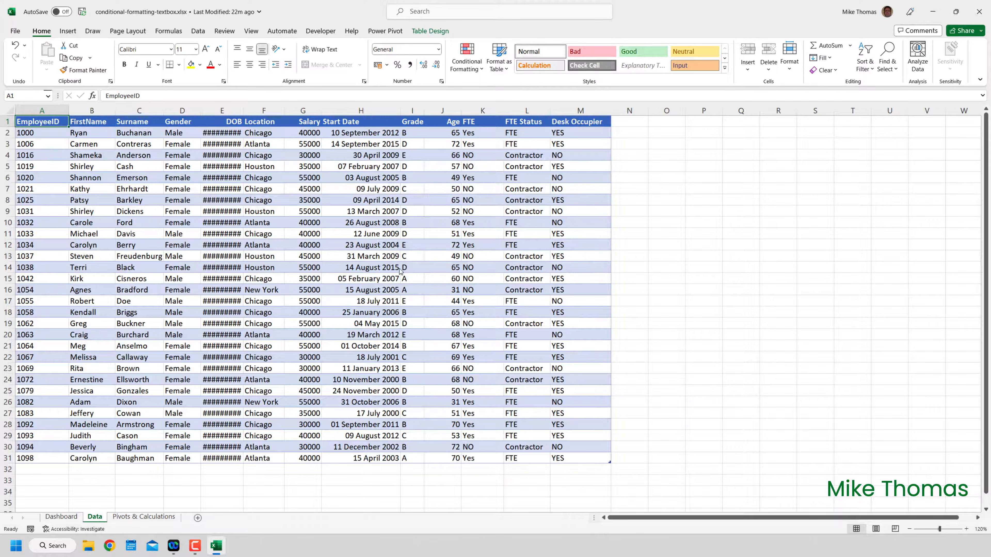
pyautogui.click(484, 156)
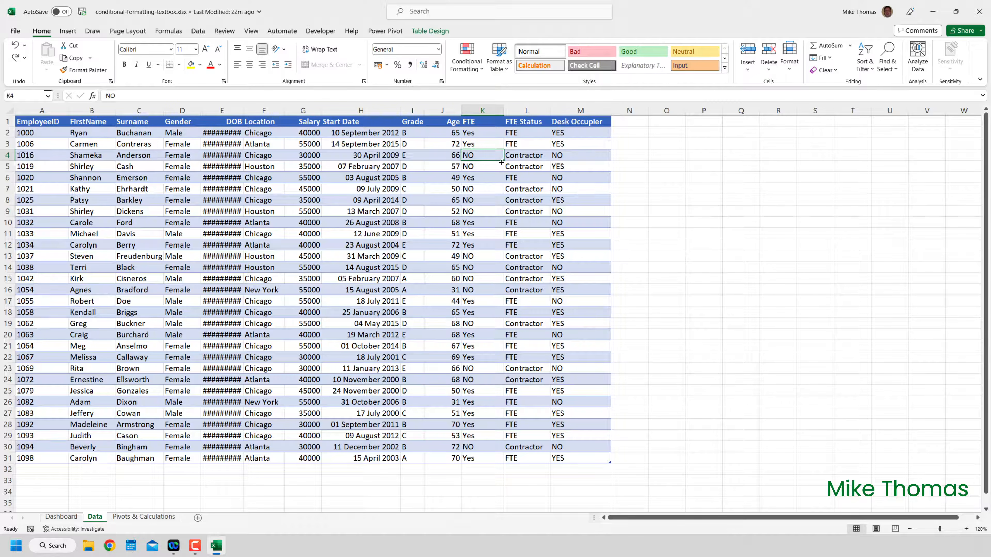
pyautogui.moveTo(504, 161); pyautogui.dragTo(499, 439)
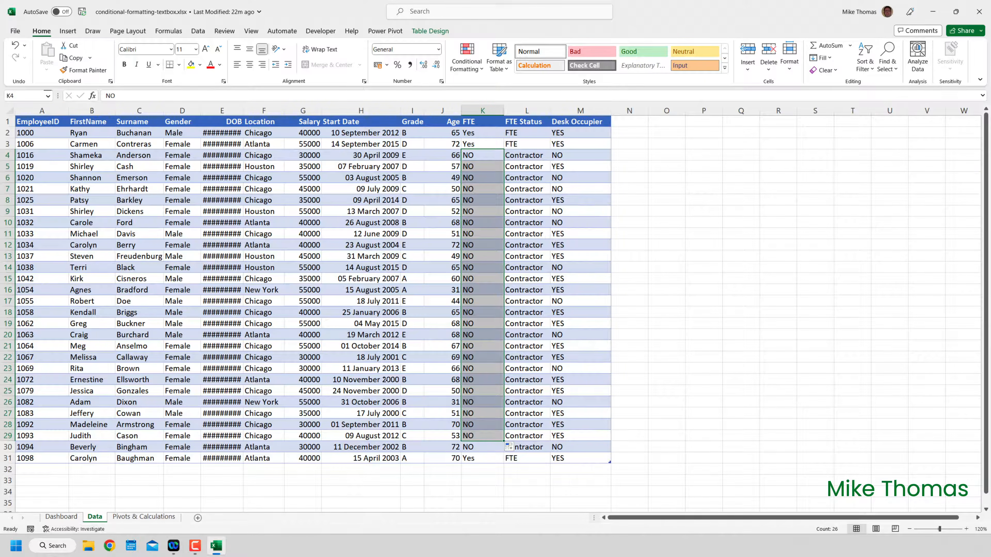
pyautogui.click(367, 305)
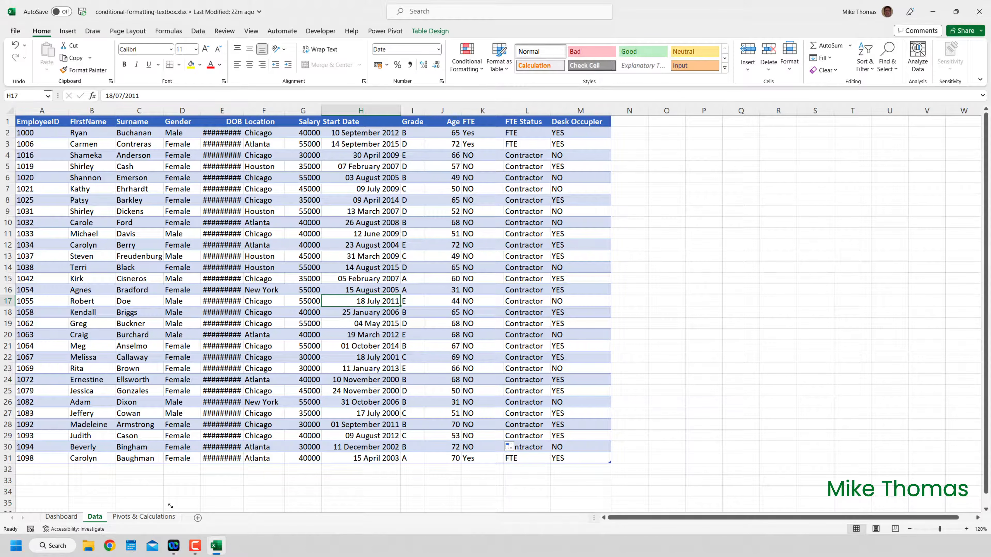
# Step: Refresh all the pivot tables on the Pivots & Calculations sheet
pyautogui.click(158, 517)
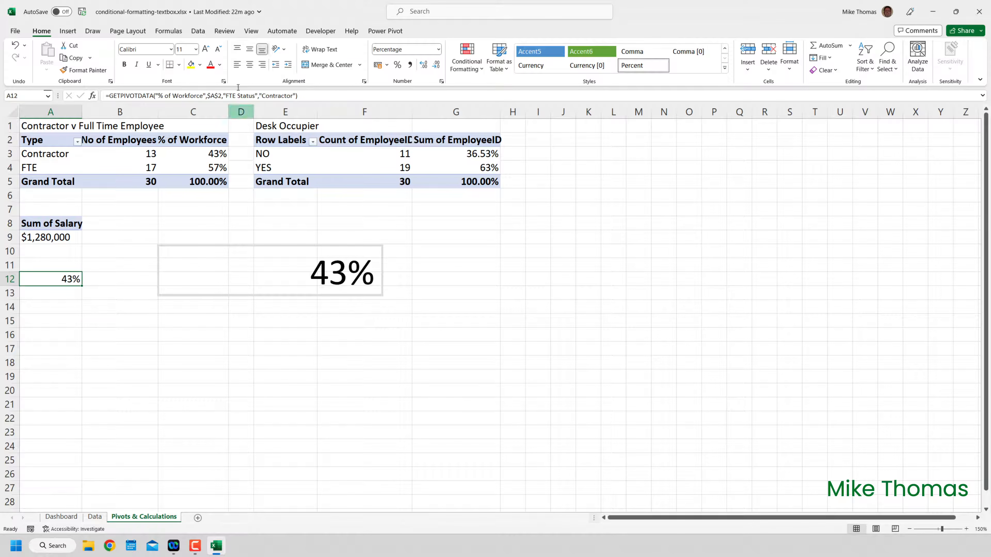
pyautogui.click(197, 30)
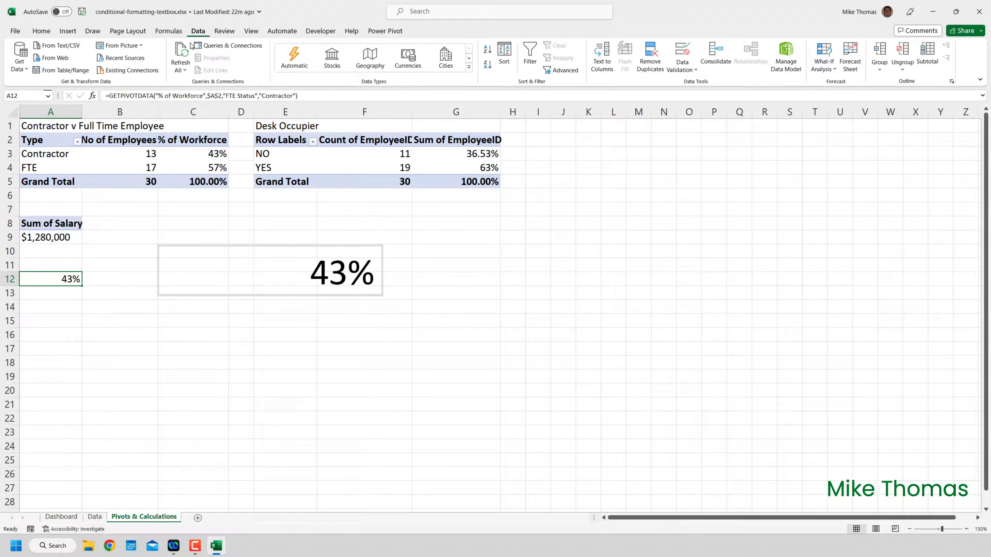
pyautogui.click(183, 56)
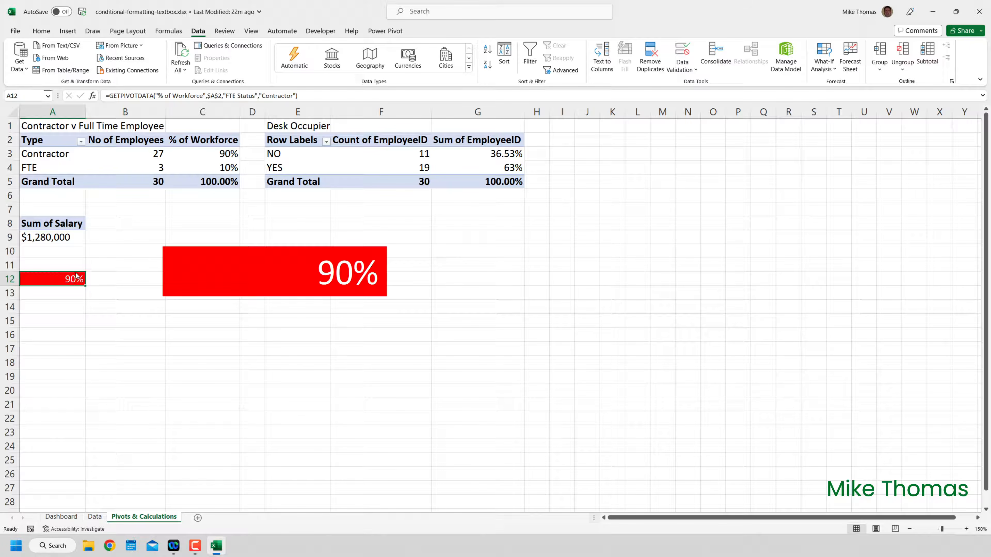
# Step: Centre the contents of cell A12 horizontally and make them bold
pyautogui.click(41, 31)
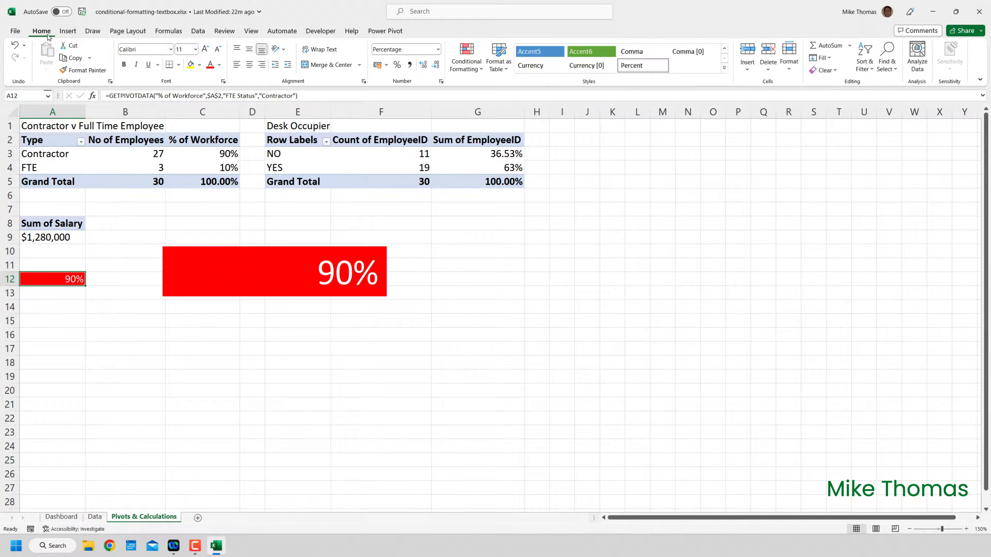
pyautogui.click(250, 65)
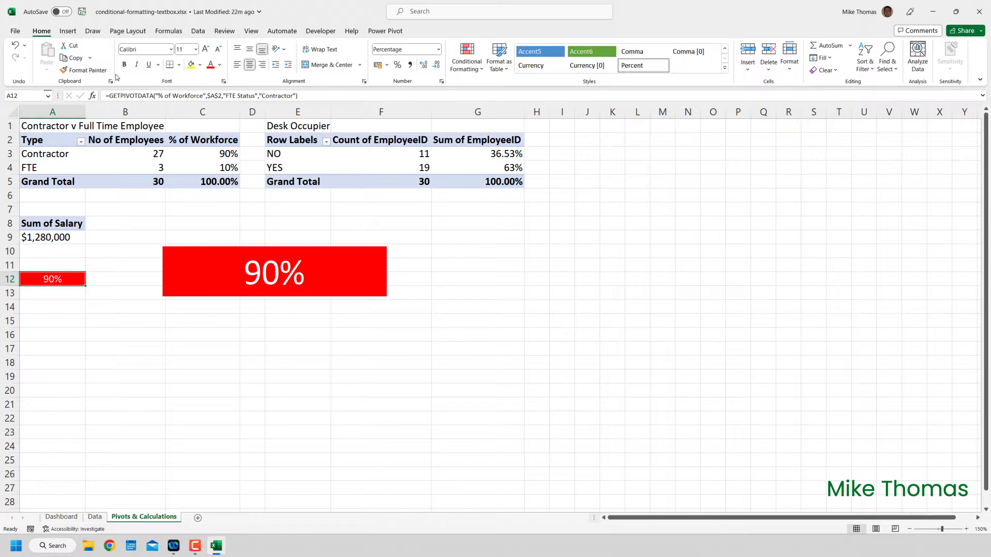
pyautogui.click(124, 64)
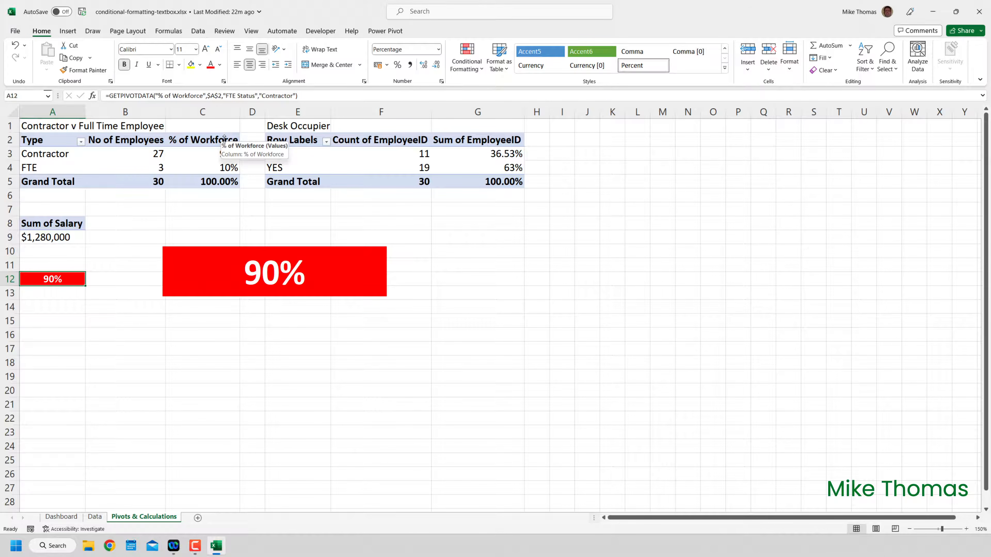
# Step: Cut the linked picture from the Pivots & Calculations sheet, paste it on the Dashboard sheet and place it over columns O to S beside the dashboard
pyautogui.click(224, 289)
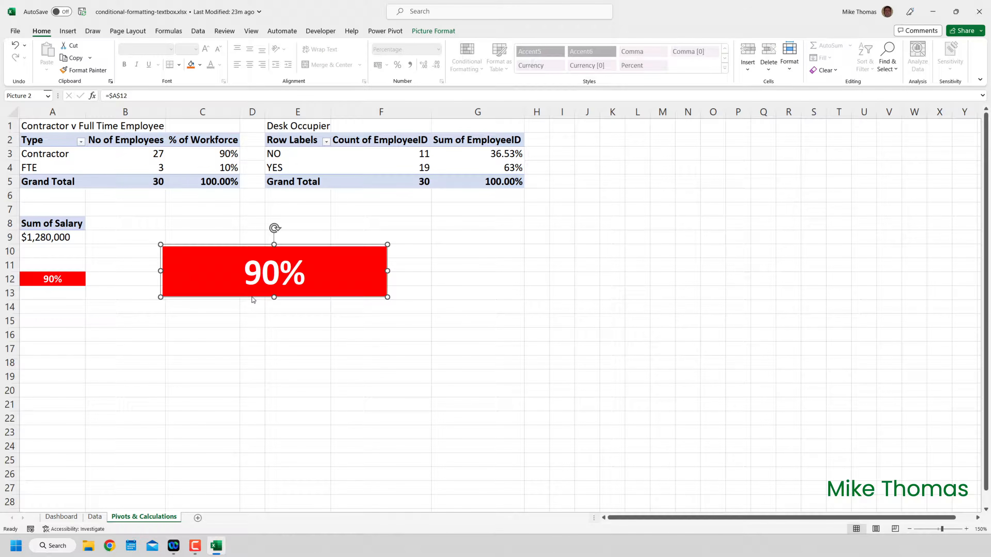
pyautogui.press('Delete')
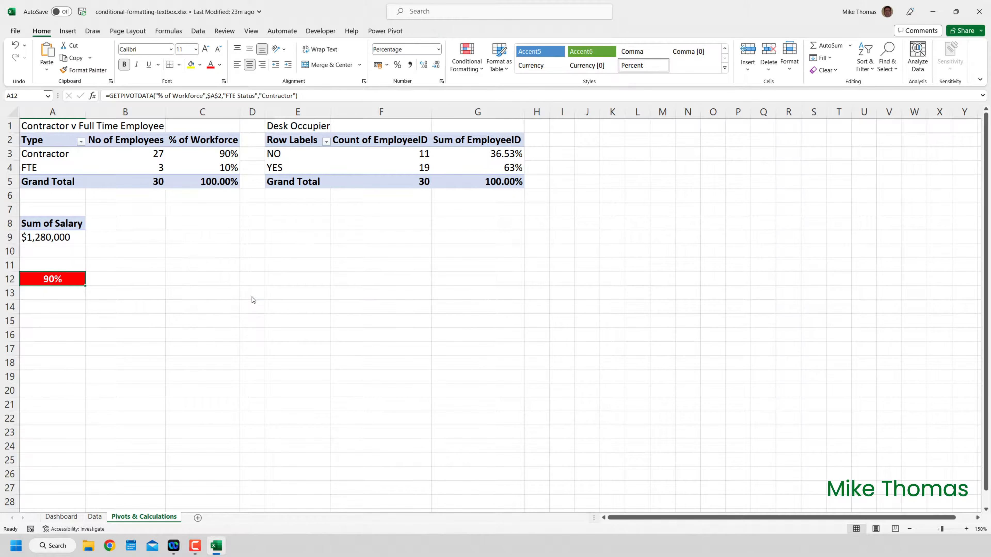
pyautogui.click(63, 517)
pyautogui.hotkey('ctrl', 'v')
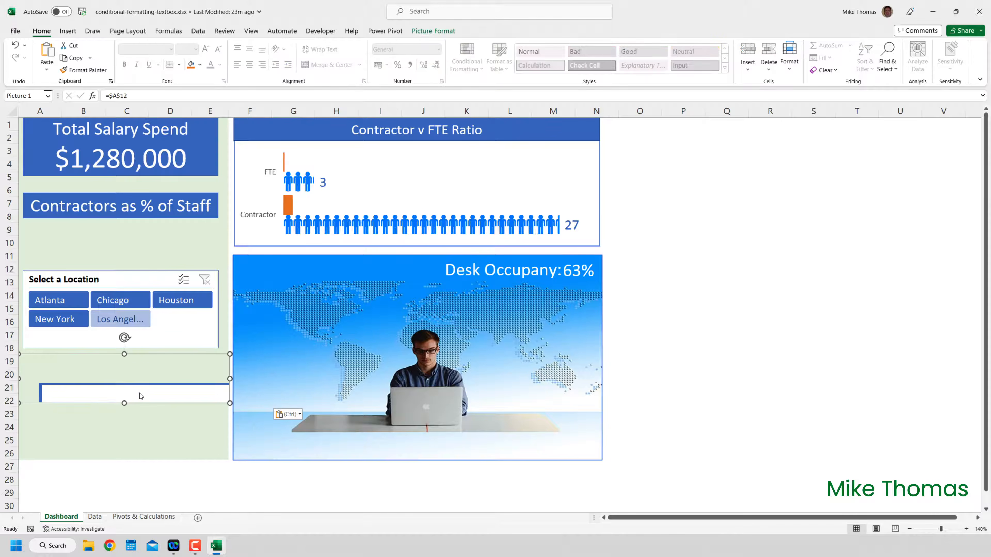
pyautogui.moveTo(138, 358); pyautogui.dragTo(755, 207)
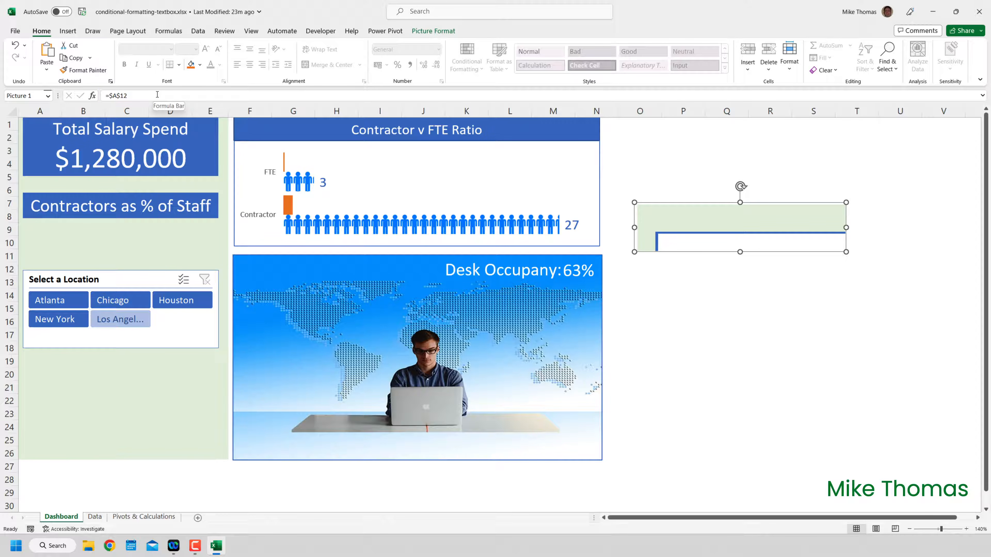
# Step: Replace the picture's link formula with ='Pivots & Calculations'!A12
pyautogui.moveTo(158, 95); pyautogui.dragTo(88, 103)
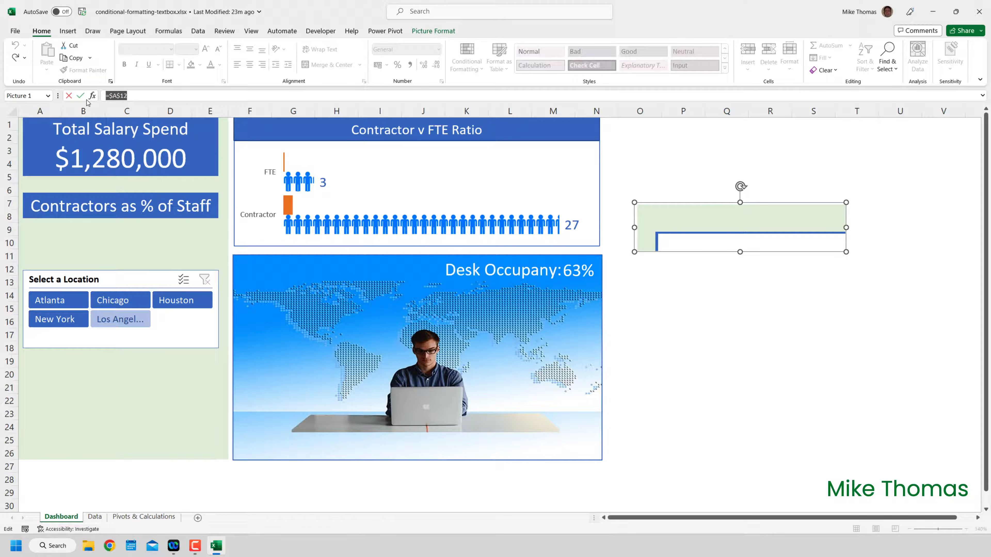
pyautogui.press('Delete')
pyautogui.write('=')
pyautogui.click(144, 517)
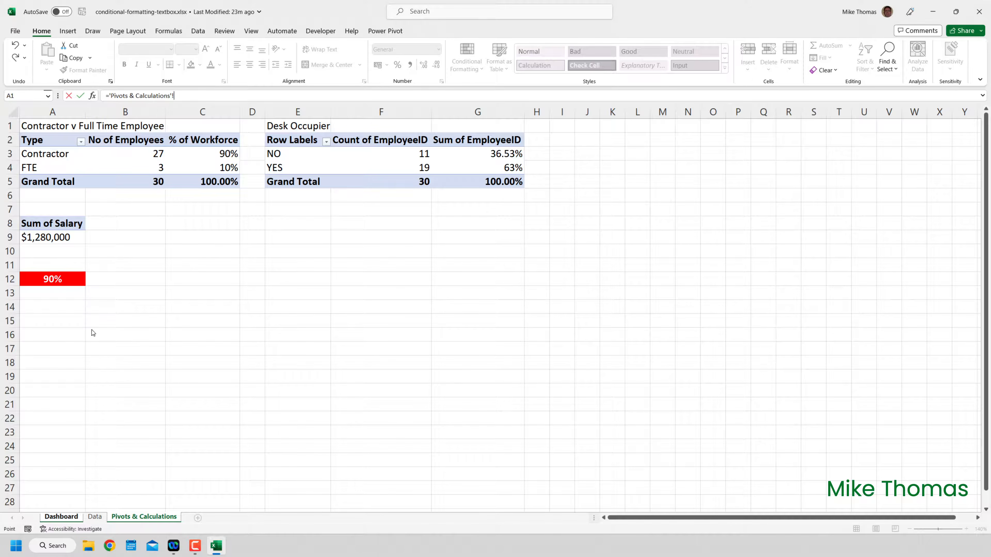
pyautogui.click(58, 279)
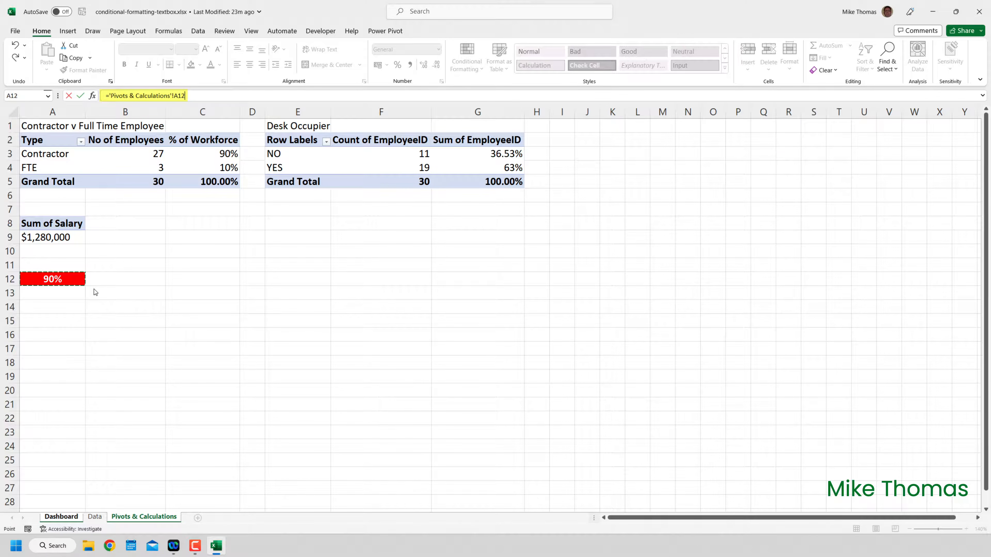
pyautogui.press('Return')
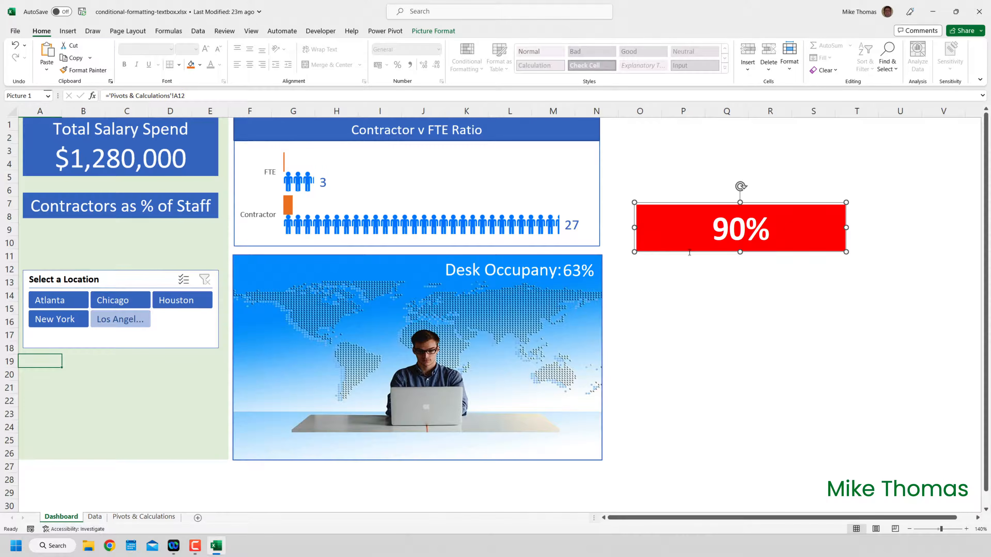
# Step: Place the linked picture directly beneath the "Contractors as % of Staff" heading and narrow it to the heading's width
pyautogui.moveTo(689, 249); pyautogui.dragTo(75, 264)
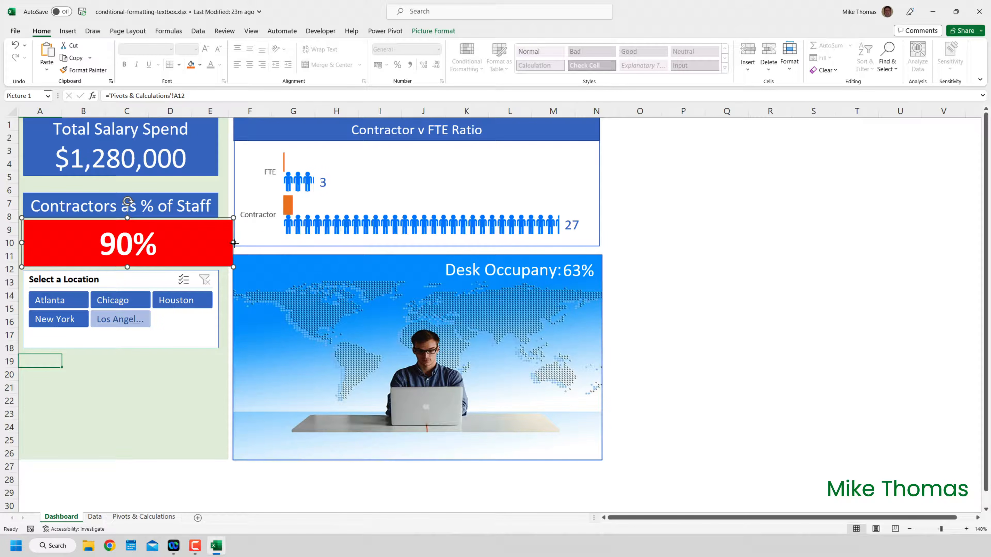
pyautogui.moveTo(233, 243); pyautogui.dragTo(217, 243)
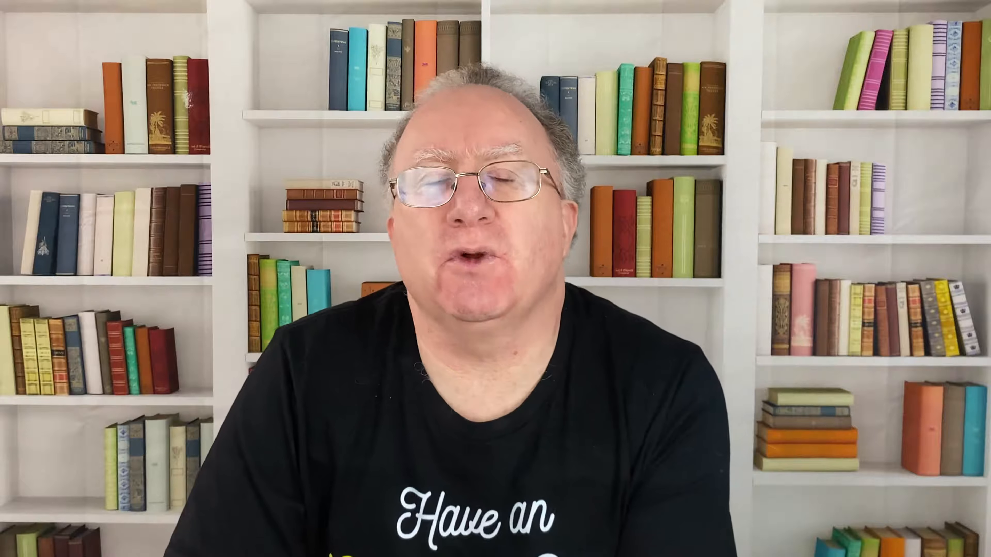